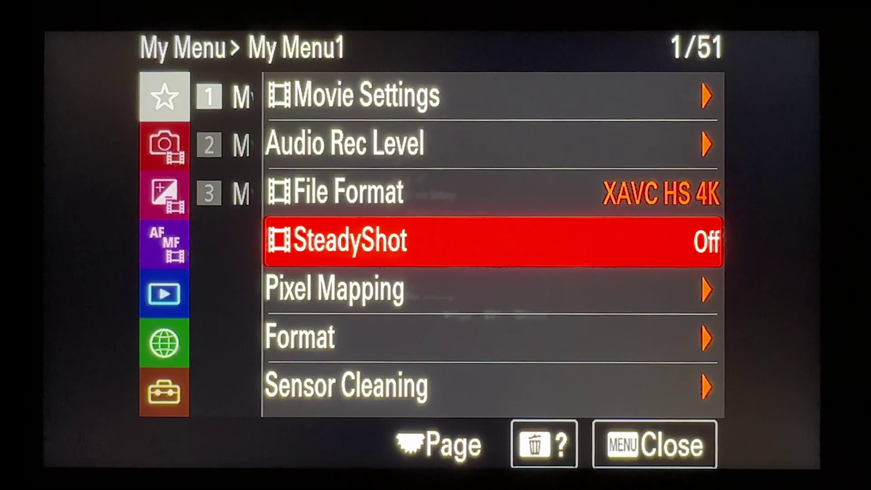
# Run Pixel Mapping on the Sony camera, confirm OK, and reopen the menu after the reboot
pyautogui.press('Down')
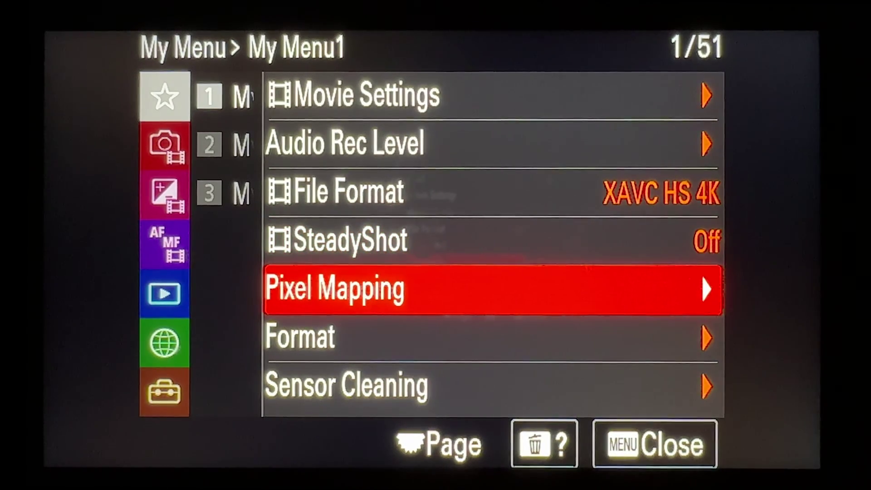
pyautogui.press('Return')
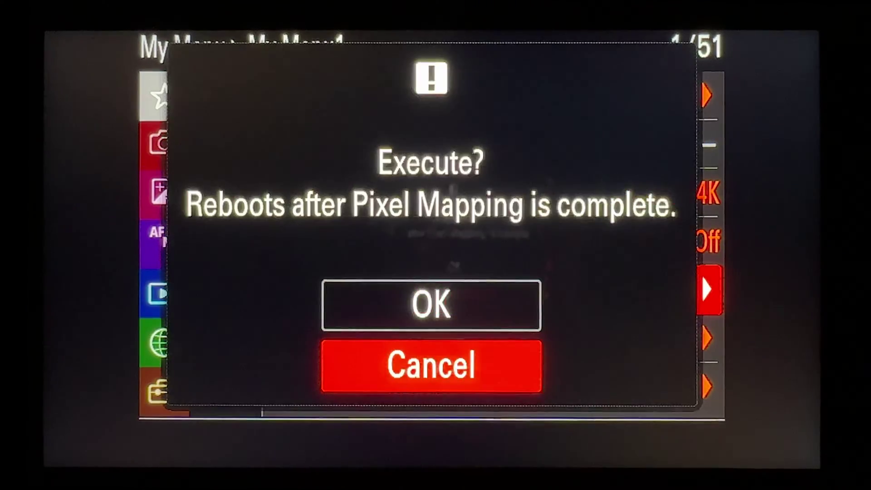
pyautogui.press('Up')
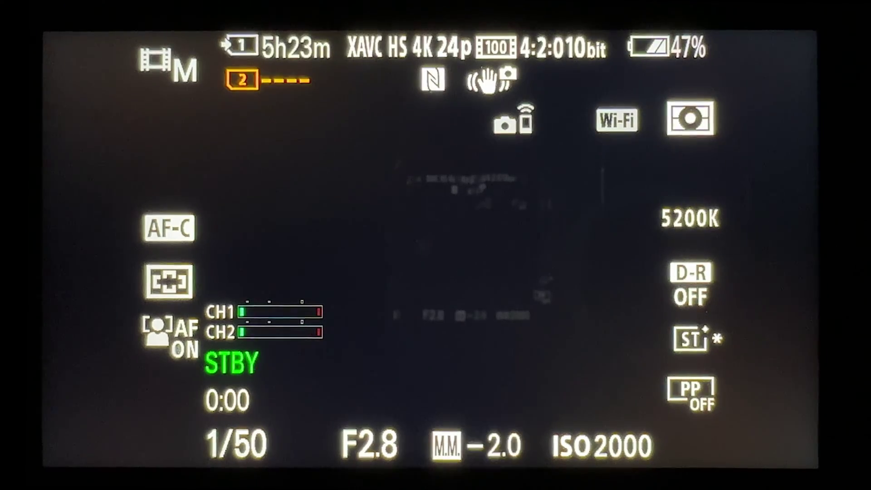
pyautogui.press('Menu')
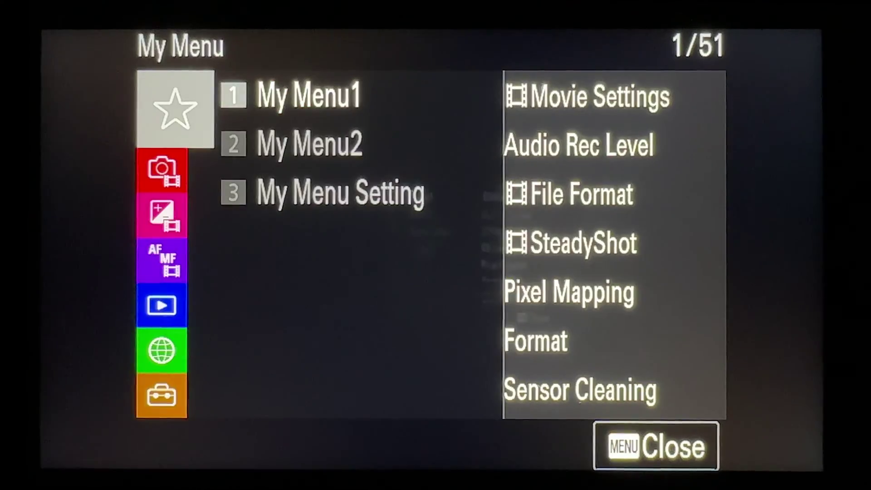
# Navigate to Setup > Area/Date > Area/Date/Time Setting > Date/Time
pyautogui.press('Down')
pyautogui.press('Down')
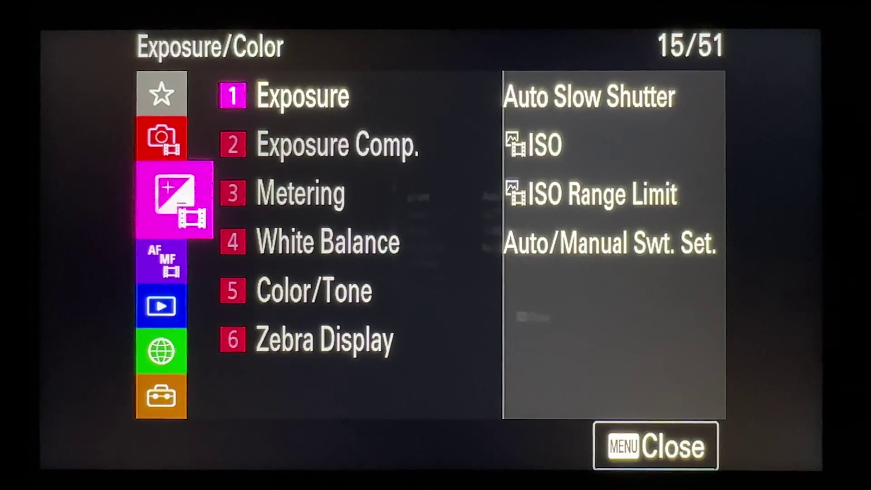
pyautogui.press('Down')
pyautogui.press('Down')
pyautogui.press('Down')
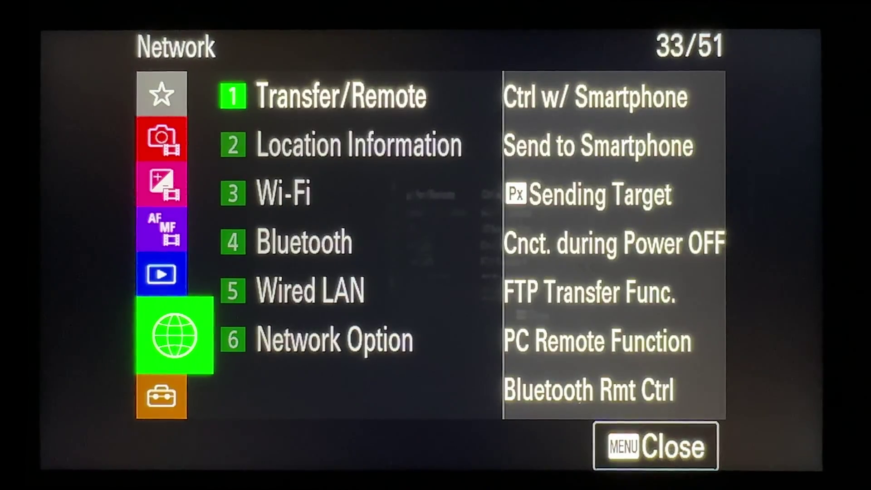
pyautogui.press('Down')
pyautogui.press('Right')
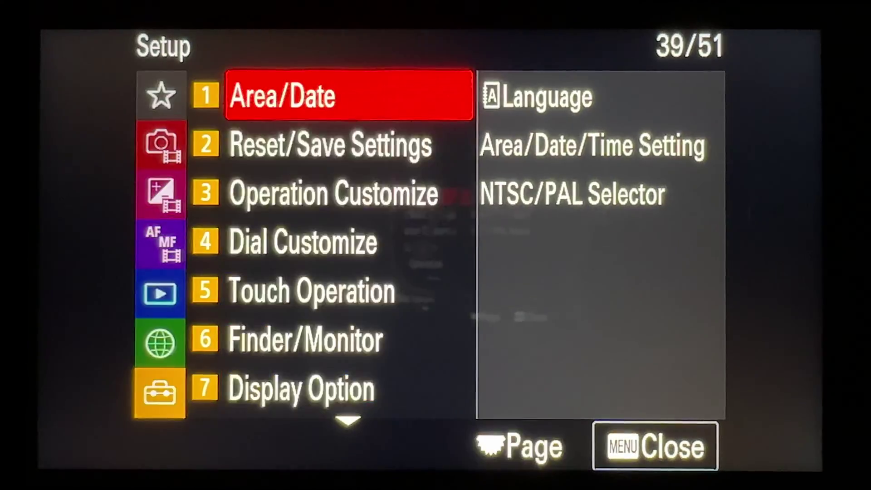
pyautogui.press('Right')
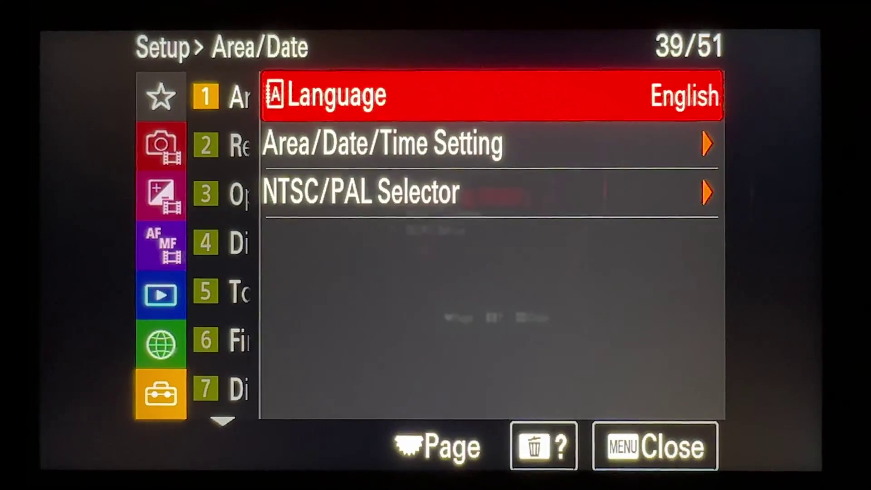
pyautogui.press('Down')
pyautogui.press('Right')
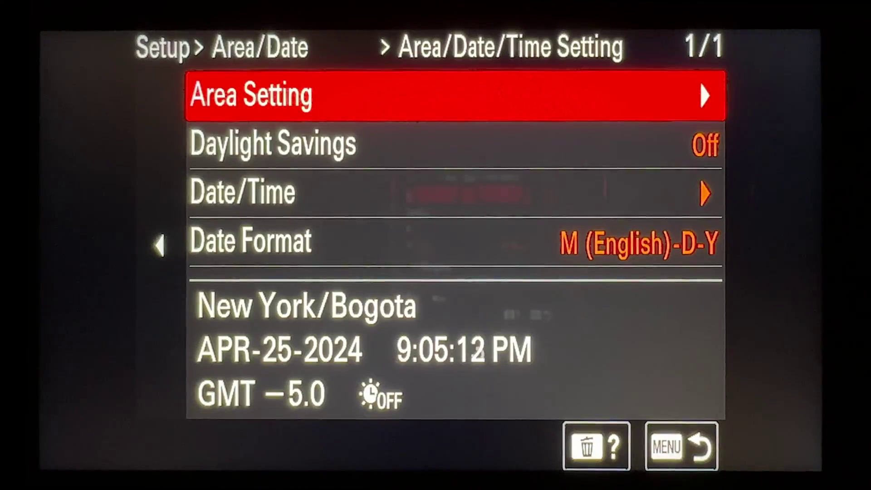
pyautogui.press('Down')
pyautogui.press('Down')
pyautogui.press('Right')
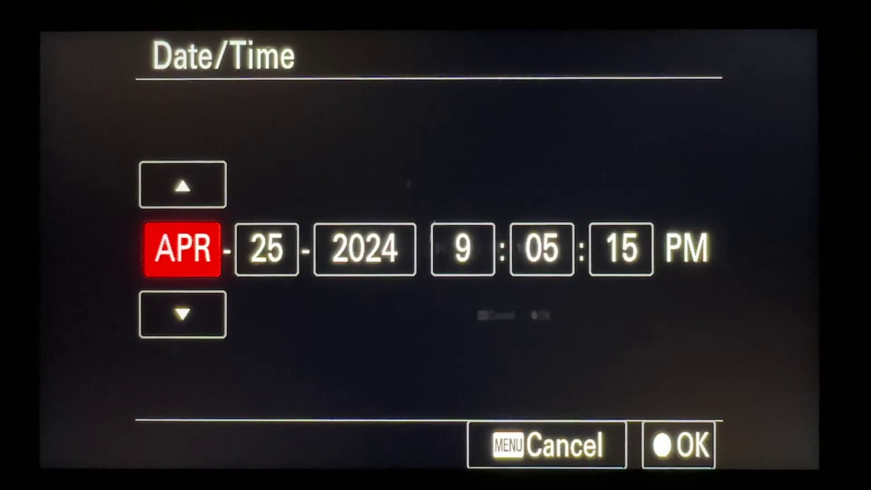
# Change the clock's minutes from 05 to 04
pyautogui.press('Right')
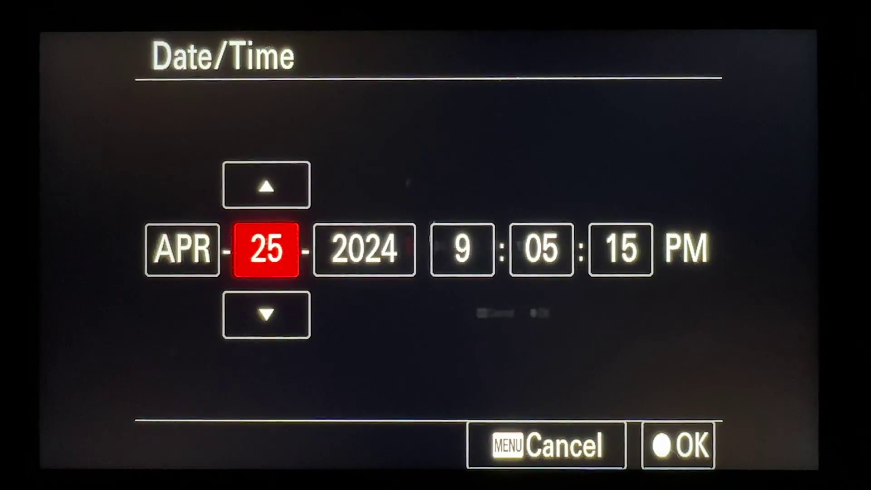
pyautogui.press('Right')
pyautogui.press('Right')
pyautogui.press('Right')
pyautogui.press('Down')
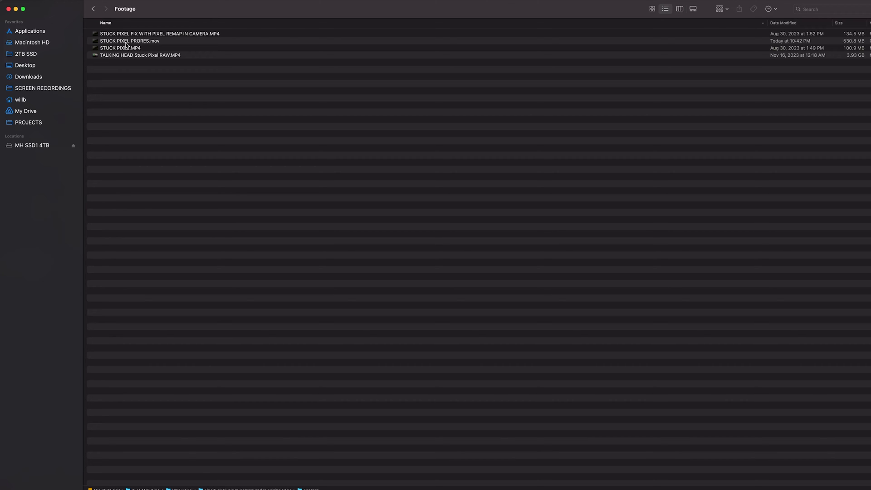
# Select STUCK PIXEL PRORES.mov in Finder and switch to DaVinci Resolve's Deliver page
pyautogui.click(147, 41)
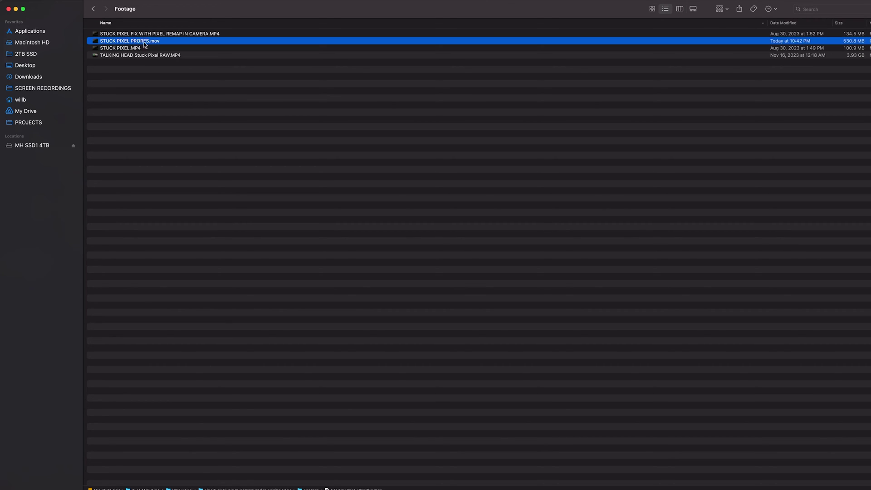
pyautogui.press('super+Tab')
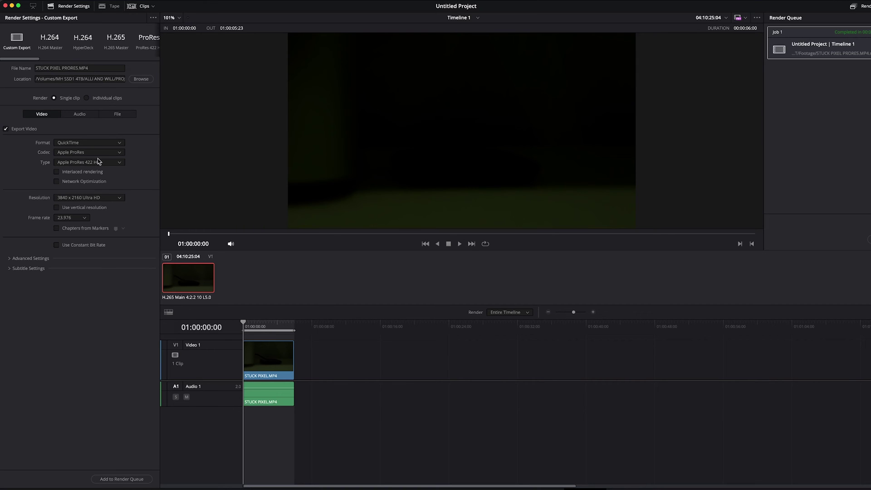
# Show the QuickTime export's codec list, with Apple ProRes selected
pyautogui.click(74, 152)
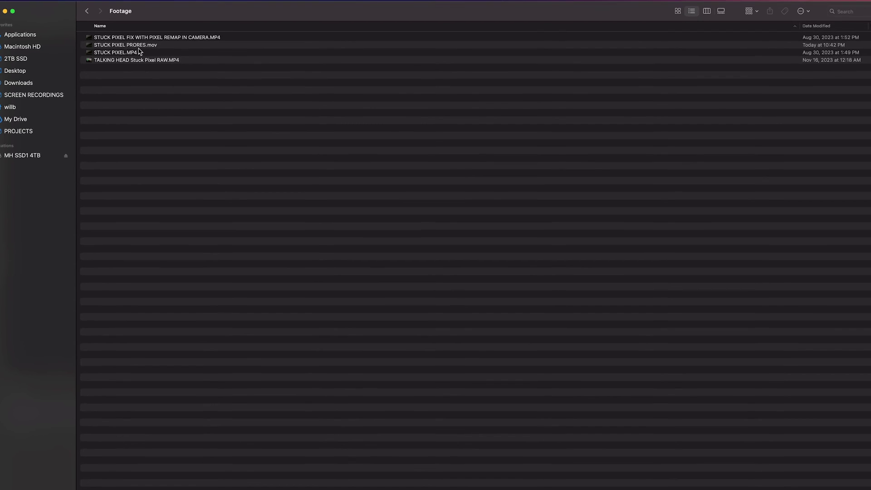
# Open STUCK PIXEL PRORES.mov with Adobe Photoshop 2024 through Open With > Other
pyautogui.rightClick(143, 41)
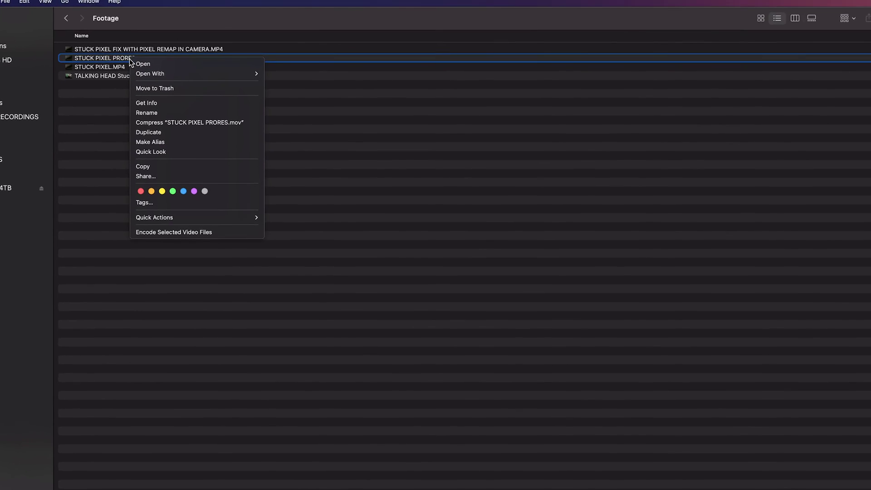
pyautogui.moveTo(176, 51)
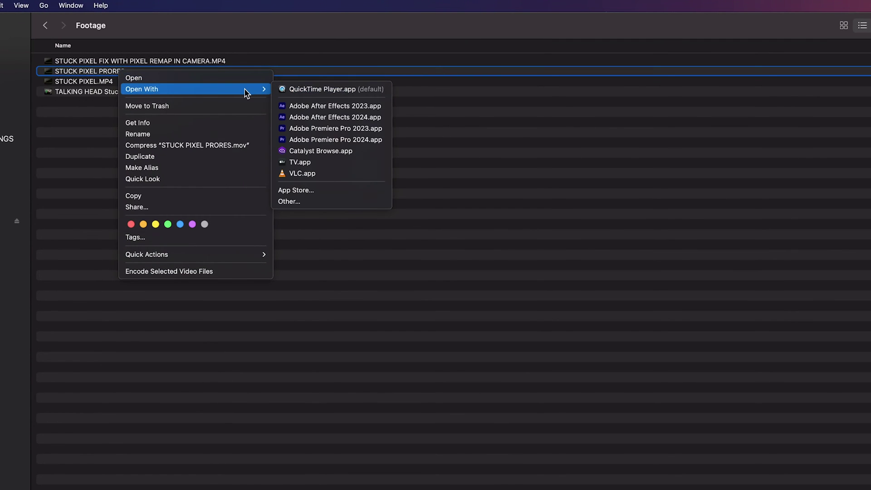
pyautogui.click(324, 204)
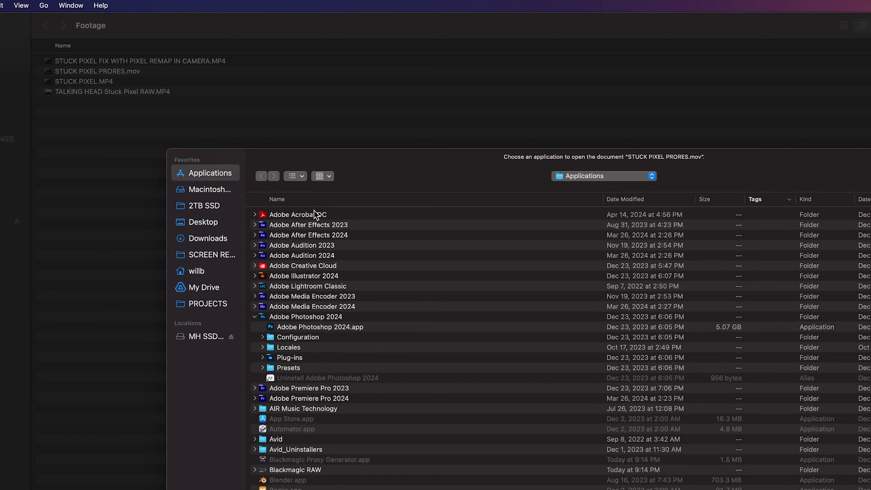
pyautogui.click(320, 327)
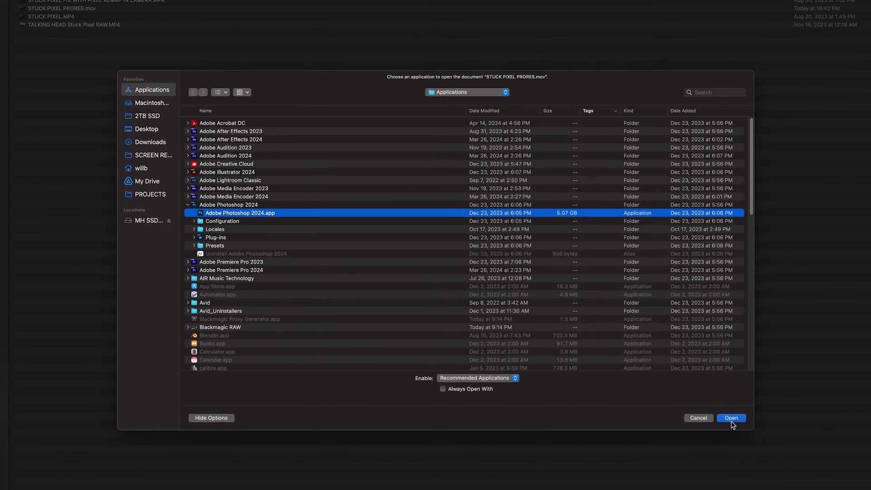
pyautogui.click(835, 483)
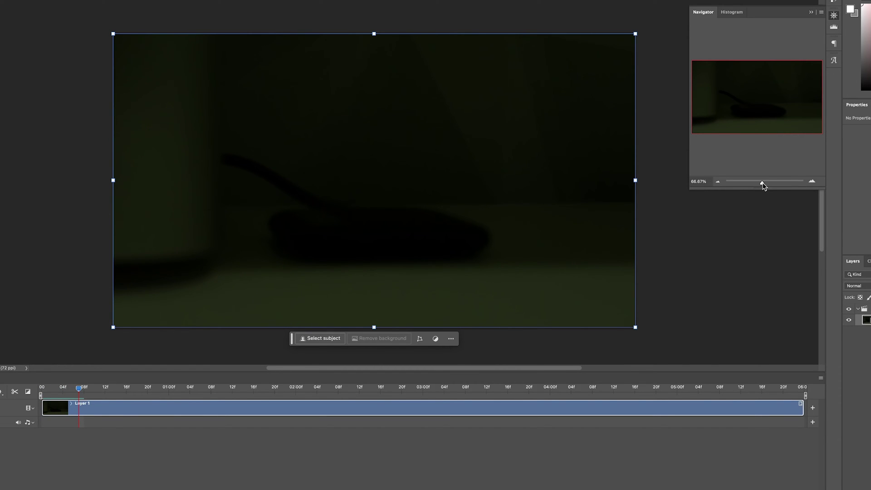
# Zoom to about 700% on the red stuck pixel and return to the first frame
pyautogui.moveTo(763, 184); pyautogui.dragTo(774, 182)
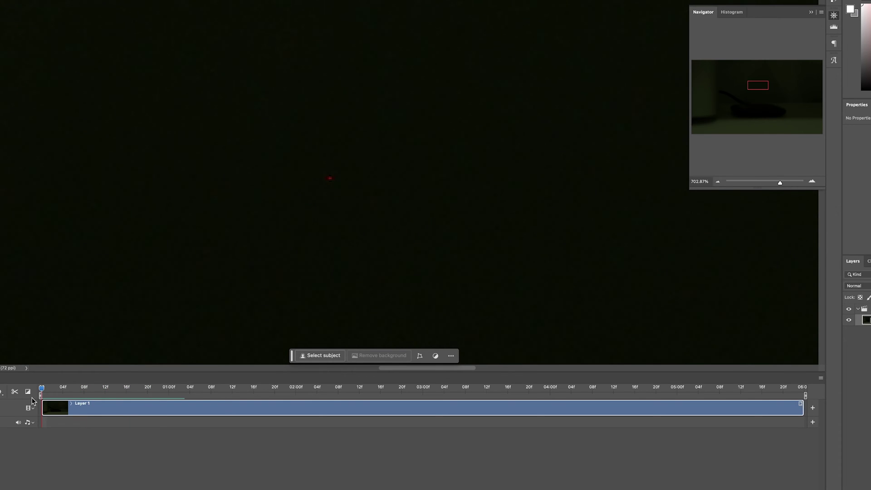
pyautogui.press('space')
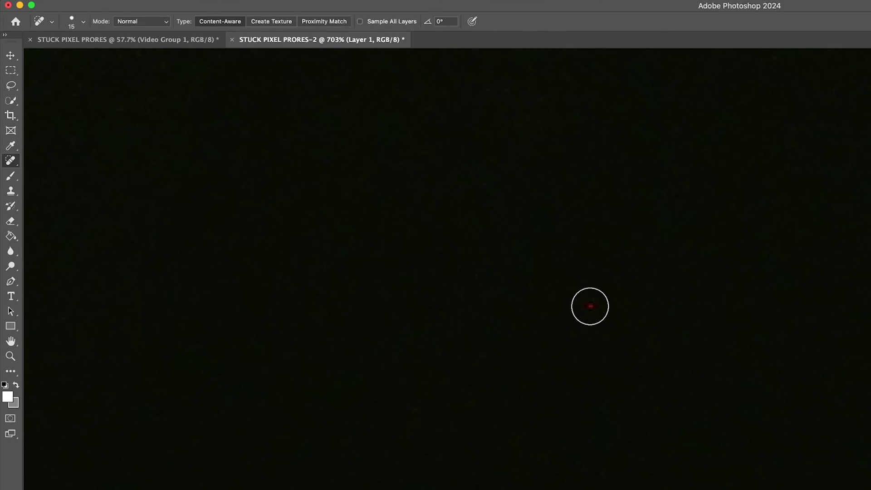
# Shrink the Spot Healing Brush and heal the red pixel, stepping through the frames
pyautogui.press('[')
pyautogui.press('[')
pyautogui.press('[')
pyautogui.press('[')
pyautogui.press('[')
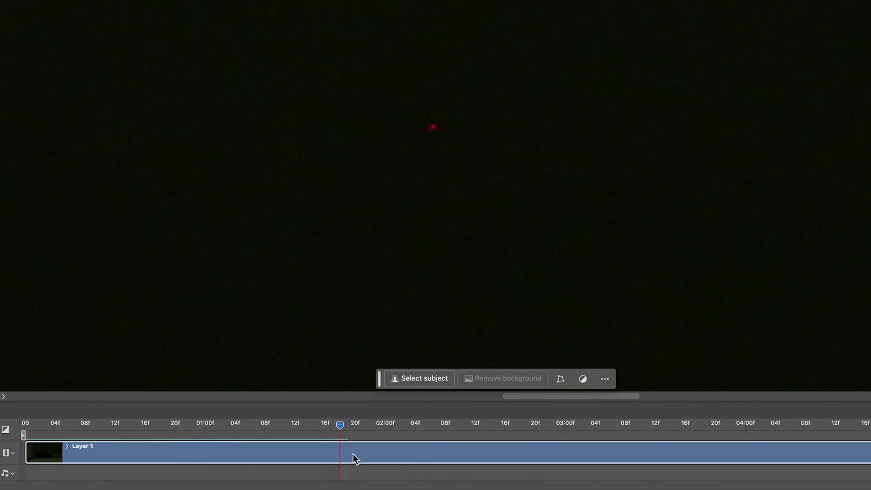
pyautogui.press('Left')
pyautogui.press('Left')
pyautogui.press('Left')
pyautogui.press('Left')
pyautogui.press('Left')
pyautogui.press('Left')
pyautogui.press('Left')
pyautogui.press('Left')
pyautogui.press('Left')
pyautogui.press('Left')
pyautogui.press('Left')
pyautogui.press('Left')
pyautogui.press('Left')
pyautogui.press('Left')
pyautogui.press('Left')
pyautogui.press('Left')
pyautogui.press('Left')
pyautogui.press('Left')
pyautogui.press('Left')
pyautogui.press('Left')
pyautogui.press('Left')
pyautogui.press('Left')
pyautogui.press('Left')
pyautogui.press('Left')
pyautogui.press('Left')
pyautogui.press('Left')
pyautogui.press('Left')
pyautogui.press('Left')
pyautogui.press('Left')
pyautogui.press('Left')
pyautogui.press('Left')
pyautogui.press('Left')
pyautogui.press('Left')
pyautogui.press('Left')
pyautogui.press('Left')
pyautogui.press('Left')
pyautogui.press('Left')
pyautogui.press('Left')
pyautogui.press('Left')
pyautogui.press('Left')
pyautogui.press('Left')
pyautogui.press('Left')
pyautogui.press('Right')
pyautogui.press('Right')
pyautogui.press('Right')
pyautogui.press('Right')
pyautogui.press('Right')
pyautogui.press('Right')
pyautogui.press('Right')
pyautogui.press('Right')
pyautogui.press('Right')
pyautogui.press('Right')
pyautogui.press('Right')
pyautogui.press('Right')
pyautogui.press('Right')
pyautogui.press('Right')
pyautogui.press('Right')
pyautogui.press('Right')
pyautogui.press('Right')
pyautogui.press('Right')
pyautogui.press('Right')
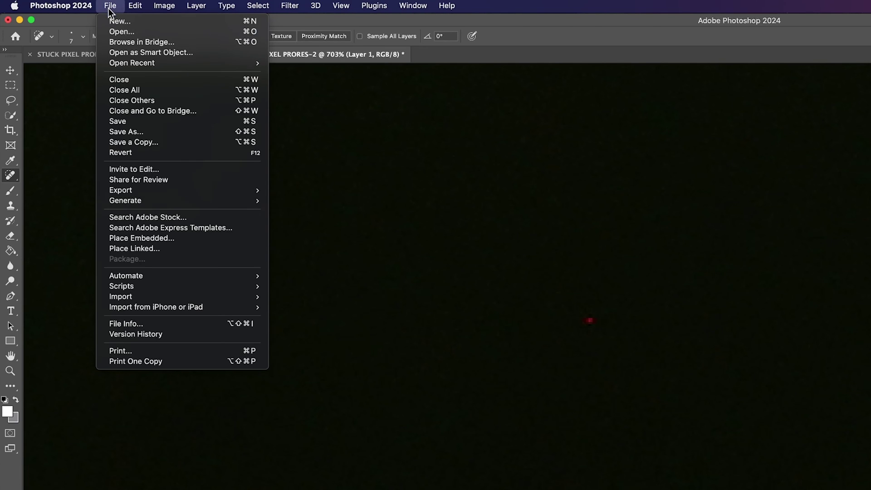
# Open Render Video and keep the QuickTime format with the Uncompressed preset
pyautogui.moveTo(192, 190)
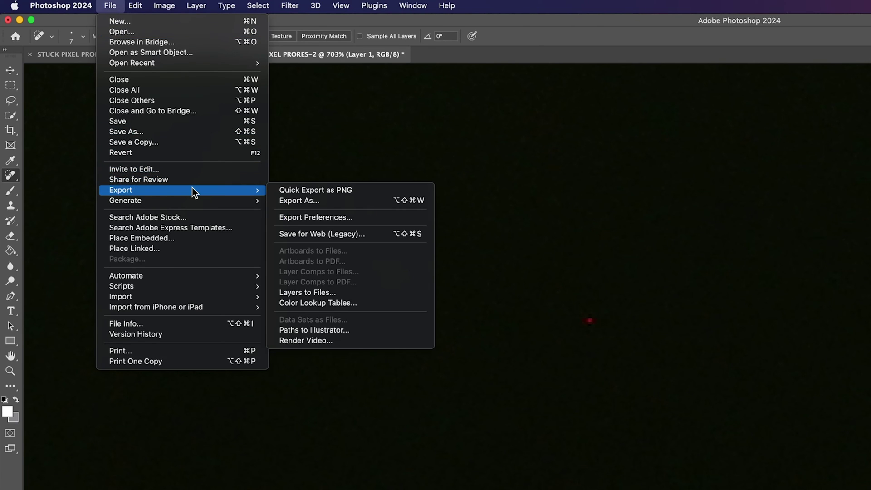
pyautogui.click(313, 340)
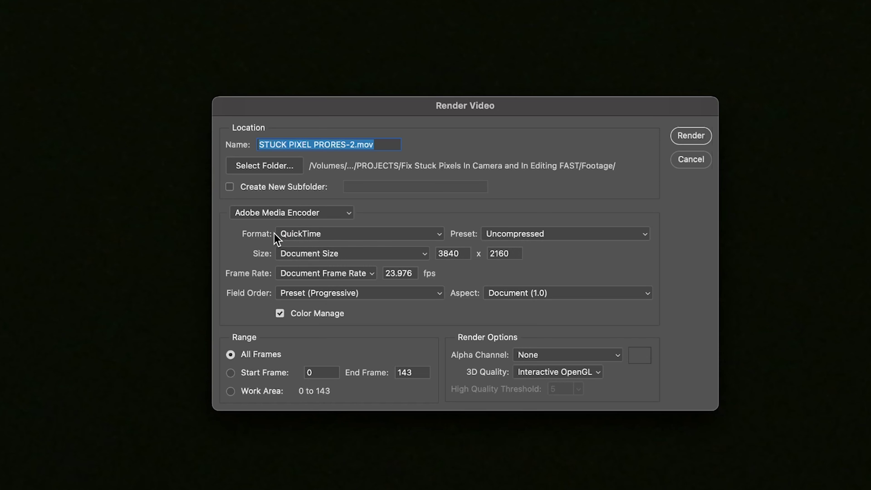
pyautogui.click(544, 233)
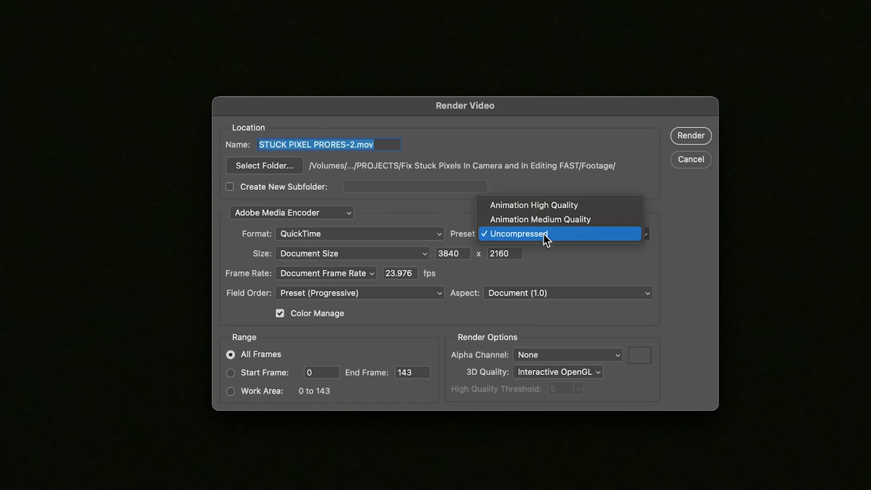
pyautogui.click(544, 233)
# Rename the output to STUCK PIXEL PRORES-FIXED.mov and render the video
pyautogui.press('Right')
pyautogui.press('Left')
pyautogui.press('Left')
pyautogui.press('Left')
pyautogui.press('Left')
pyautogui.press('BackSpace')
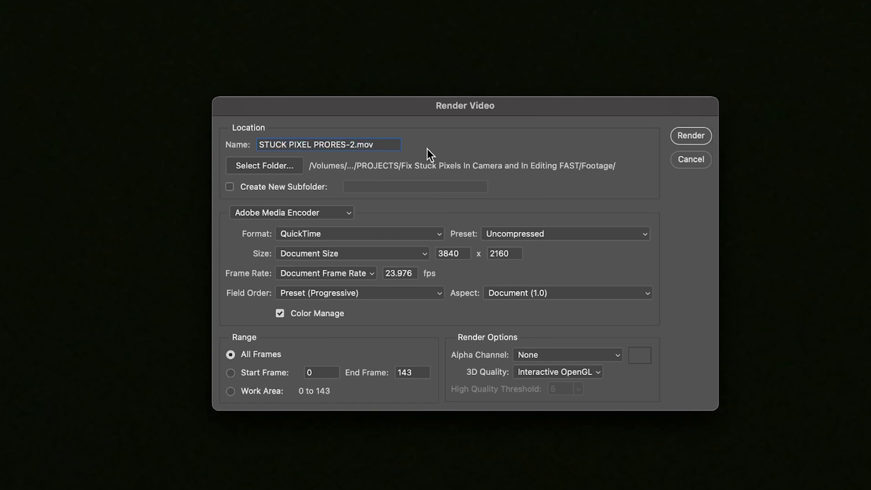
pyautogui.write('FIXED')
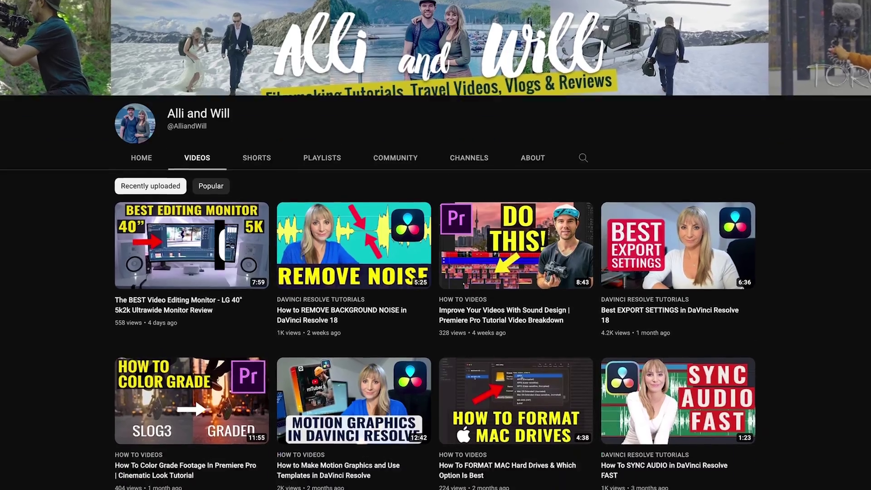
# Scroll down the YouTube channel's Videos tab through its how-to tutorials
pyautogui.scroll(-8, 436, 244)
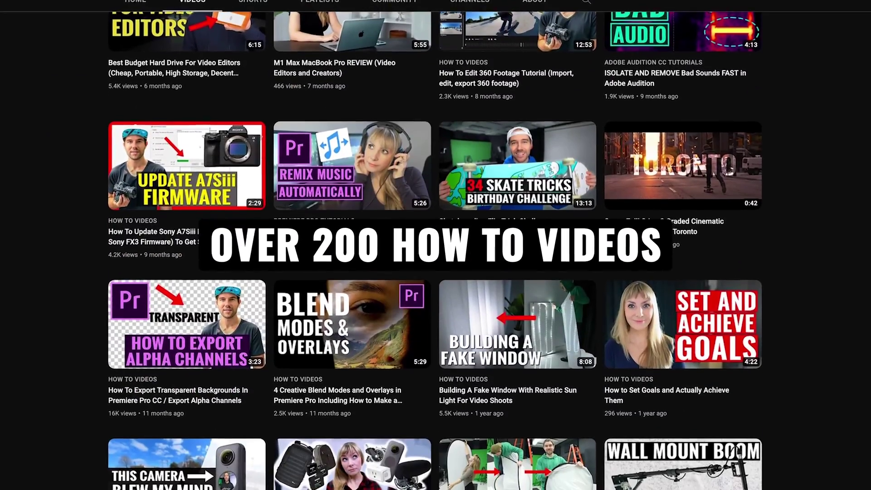
pyautogui.scroll(-20, 435, 245)
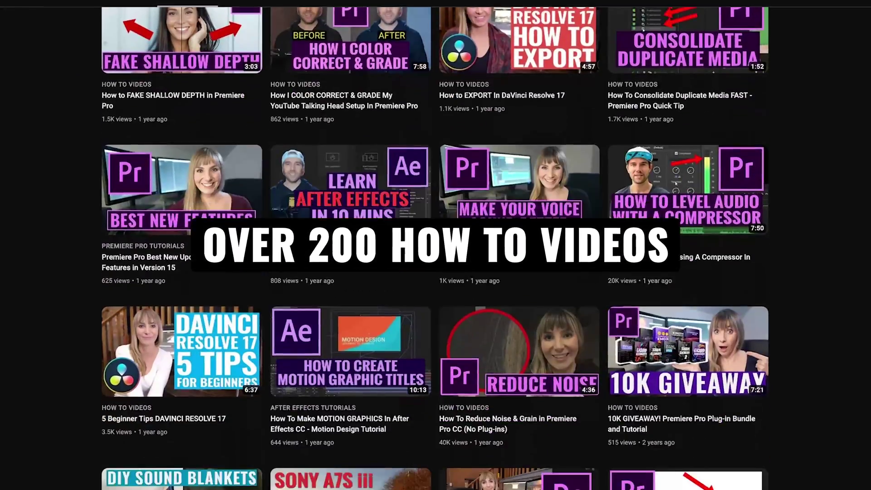
pyautogui.scroll(-2, 435, 245)
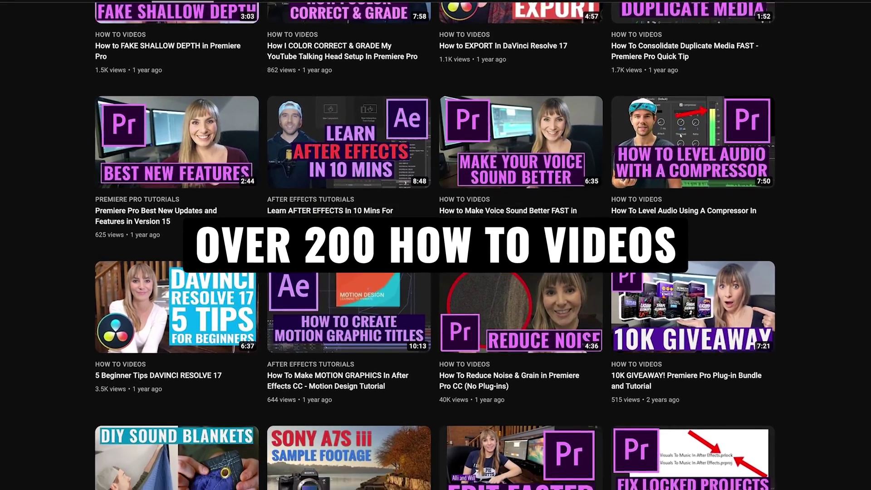